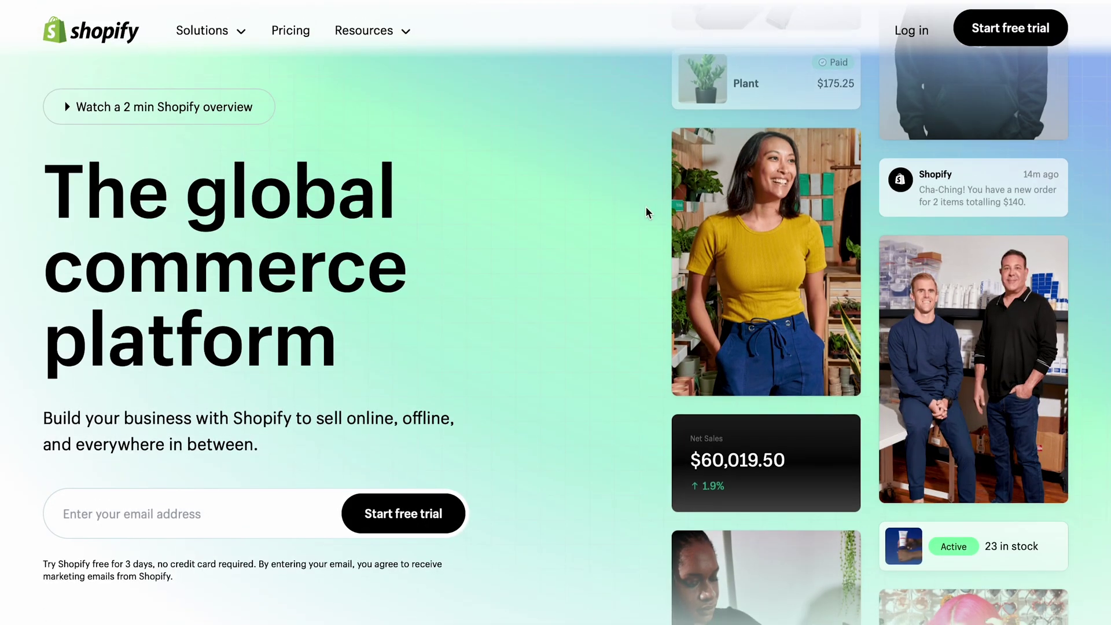
Step: View Willy's model choices (GPT 4, NLQ, GPT 3.5), then switch to the Yellowfin NLQ article tab
scroll(646, 213, "down", 2)
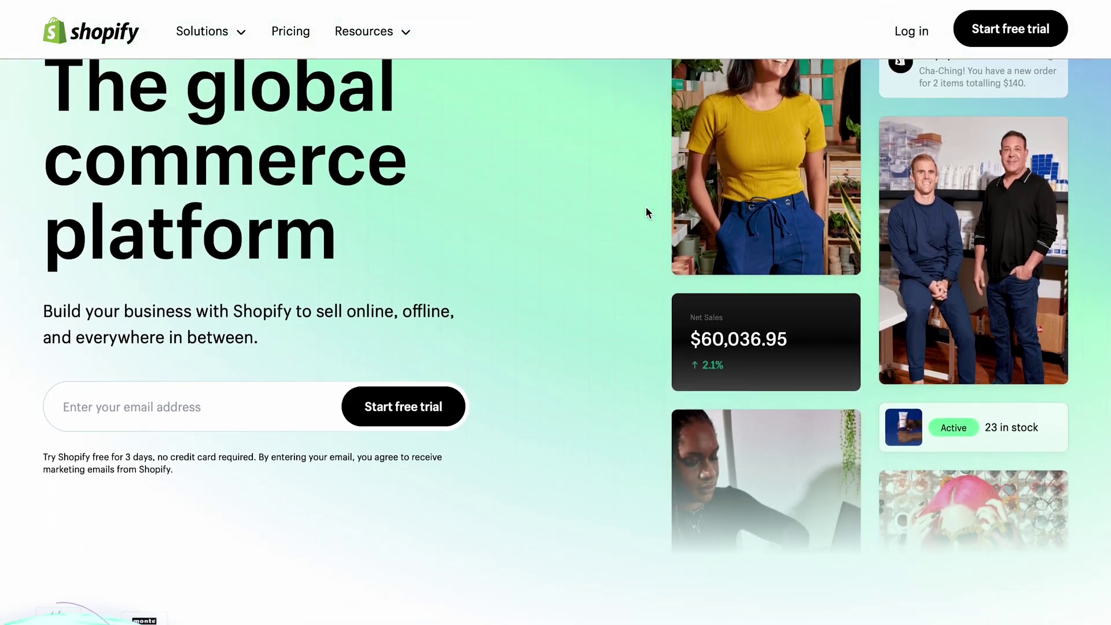
scroll(646, 208, "down", 10)
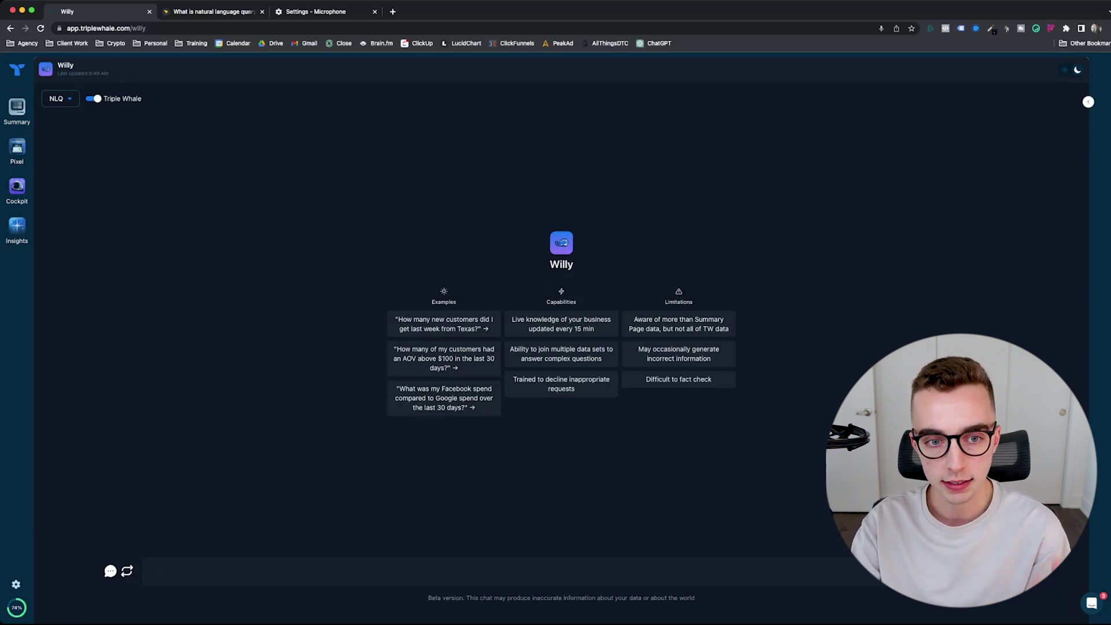
left_click(60, 99)
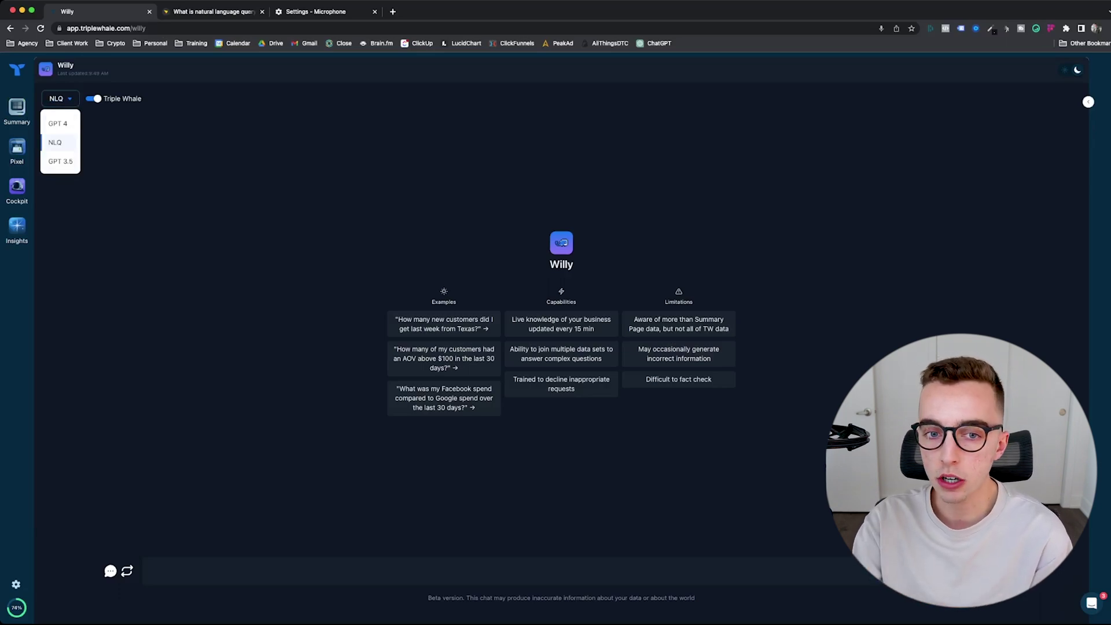
left_click(214, 12)
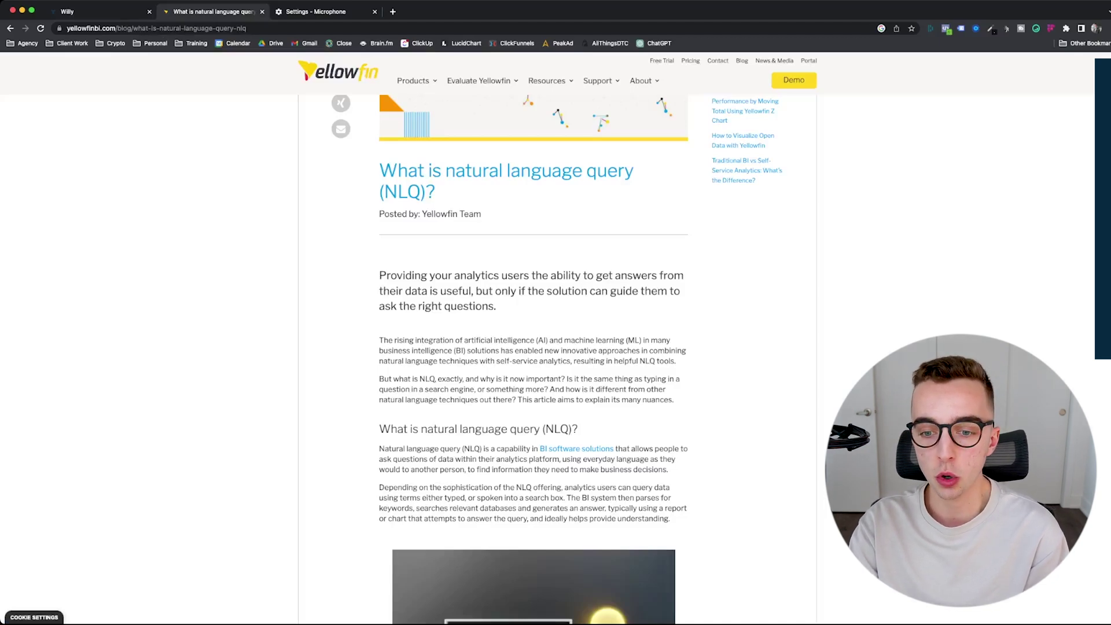
scroll(532, 359, "down", 3)
left_click_drag(379, 342, 562, 404)
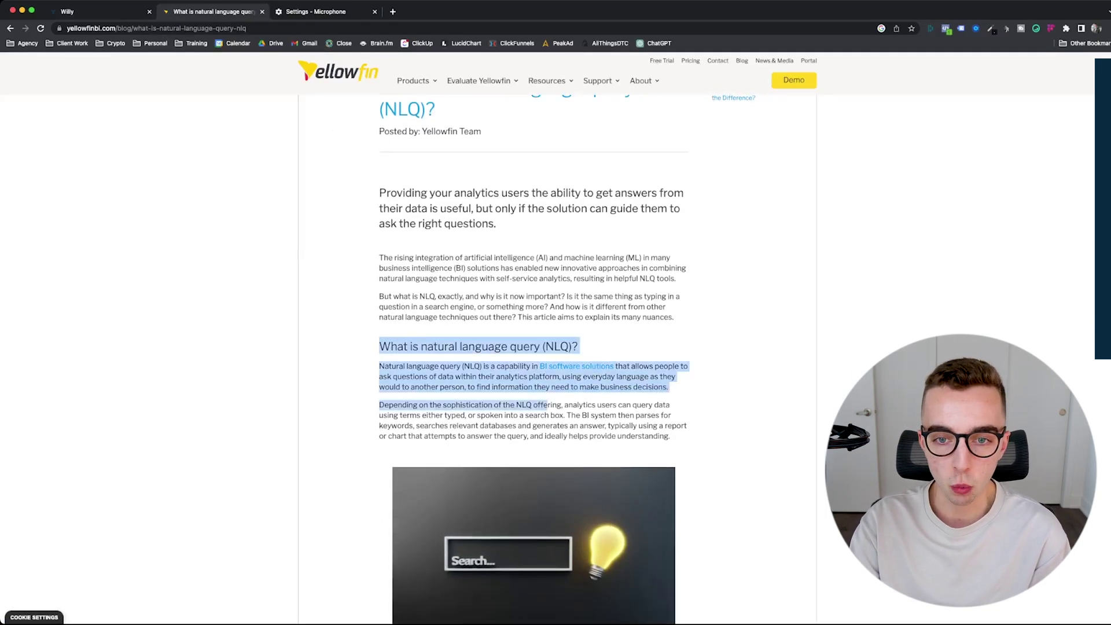
scroll(562, 404, "down", 3)
left_click(563, 256)
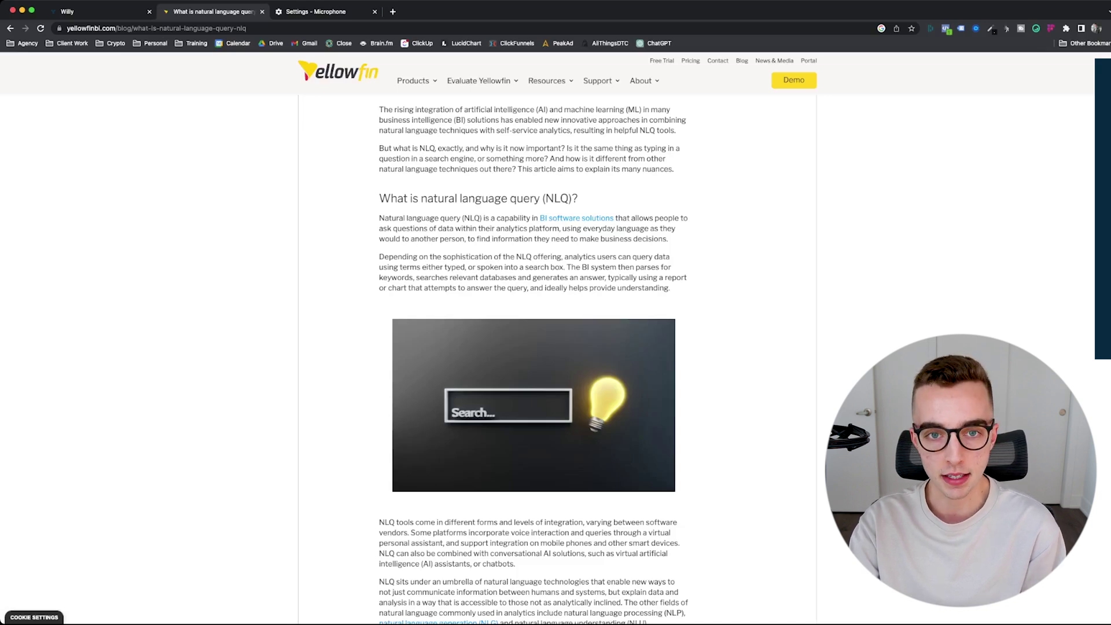
key("ctrl+shift+Tab")
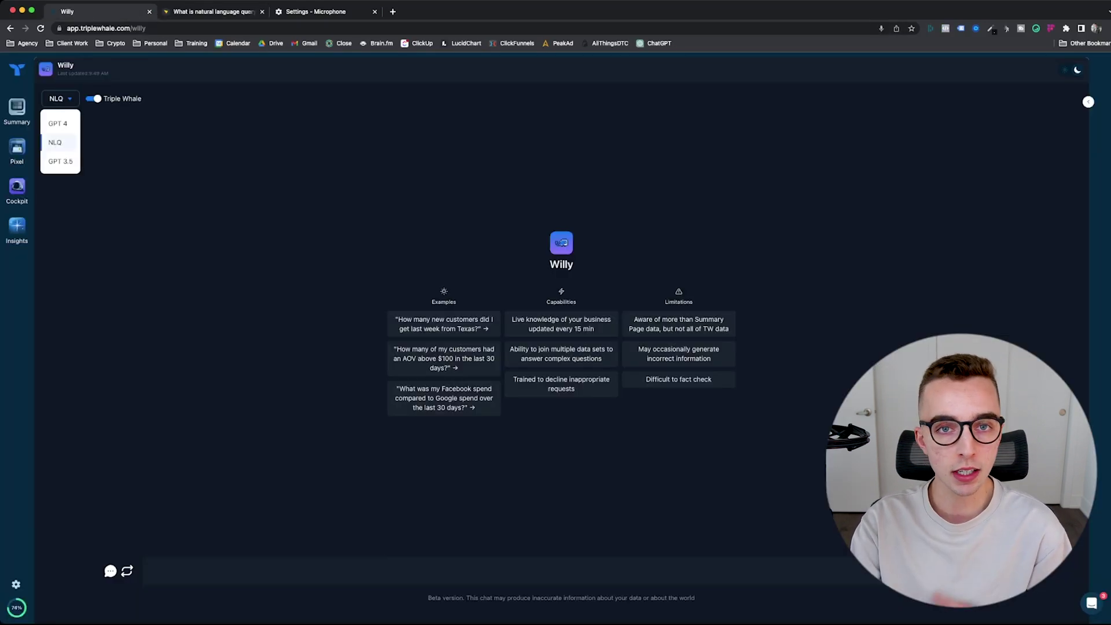
Step: Use the keyboard to switch Willy's model to GPT 4, then back to NLQ
key("Escape")
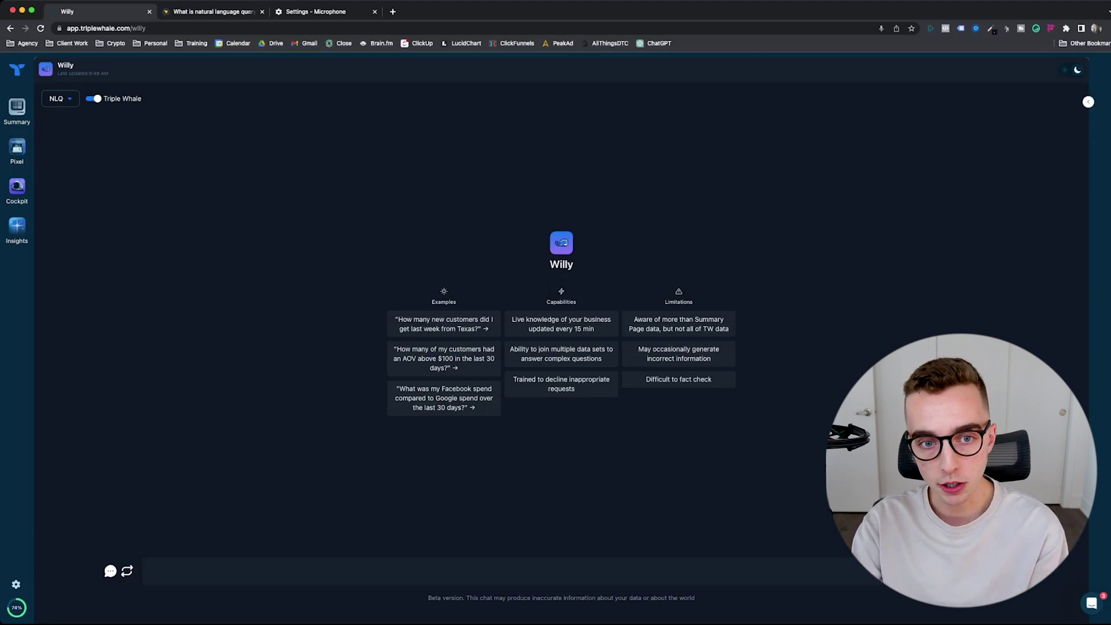
key("space")
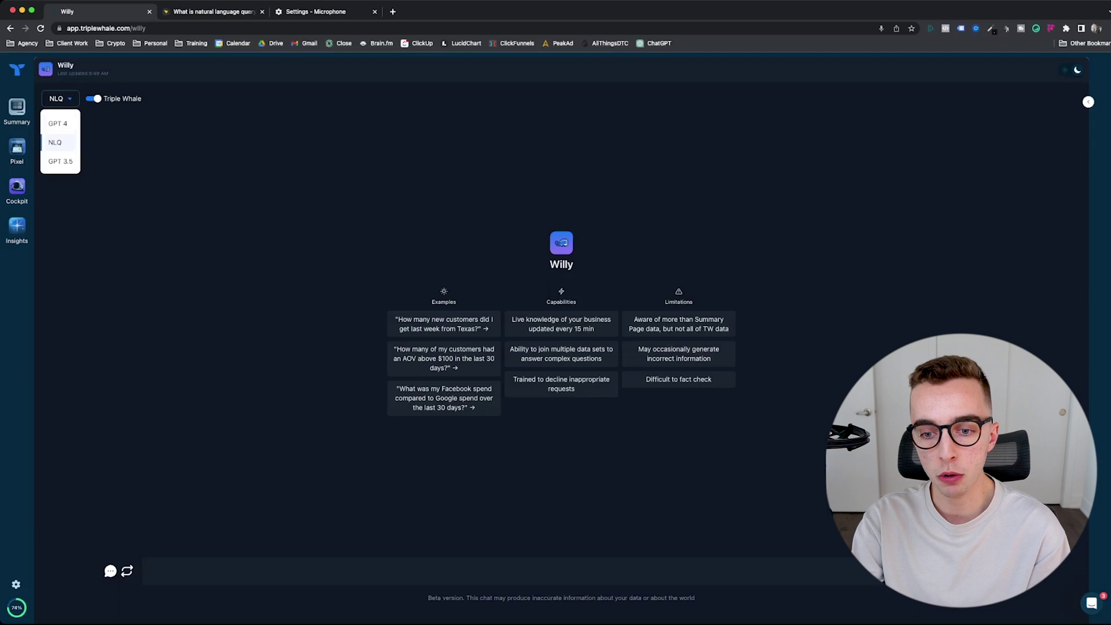
key("Escape")
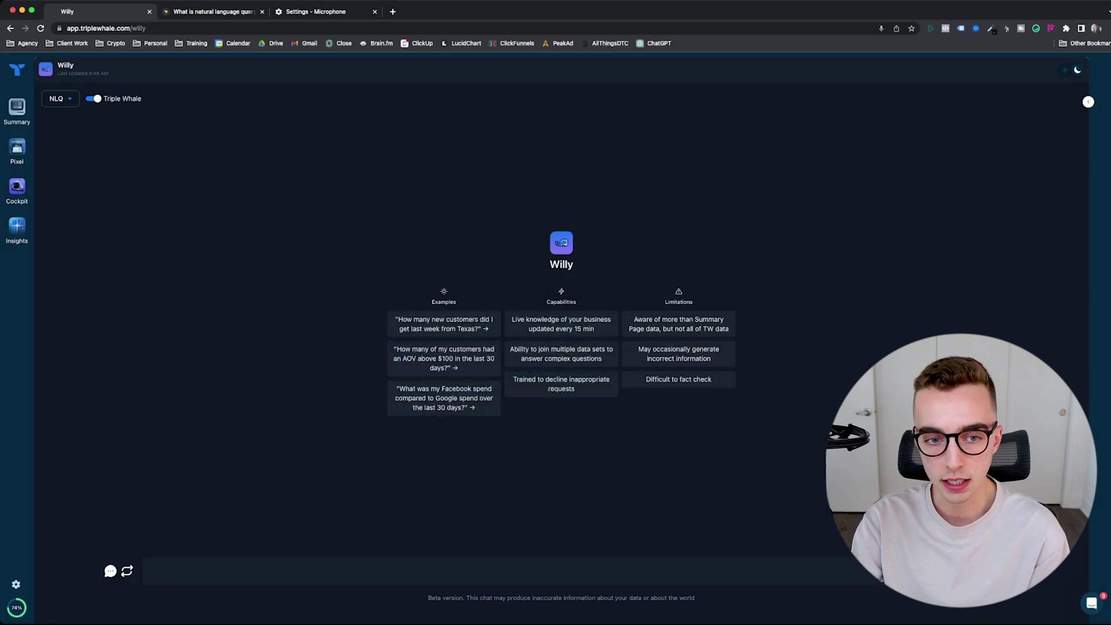
key("space")
key("Up")
key("Return")
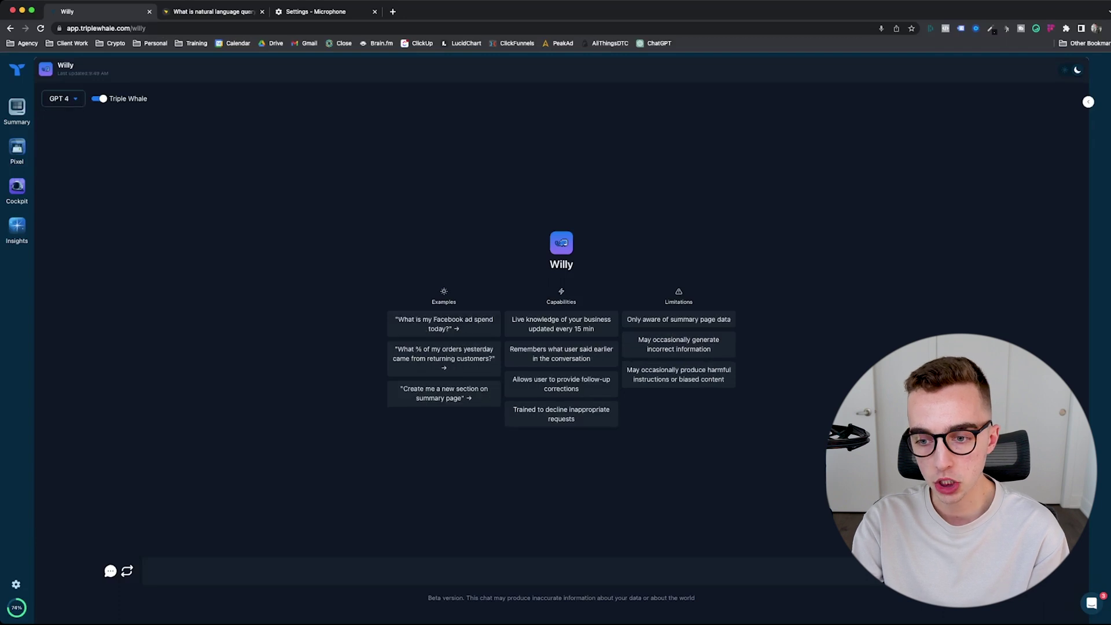
key("space")
key("Down")
key("Return")
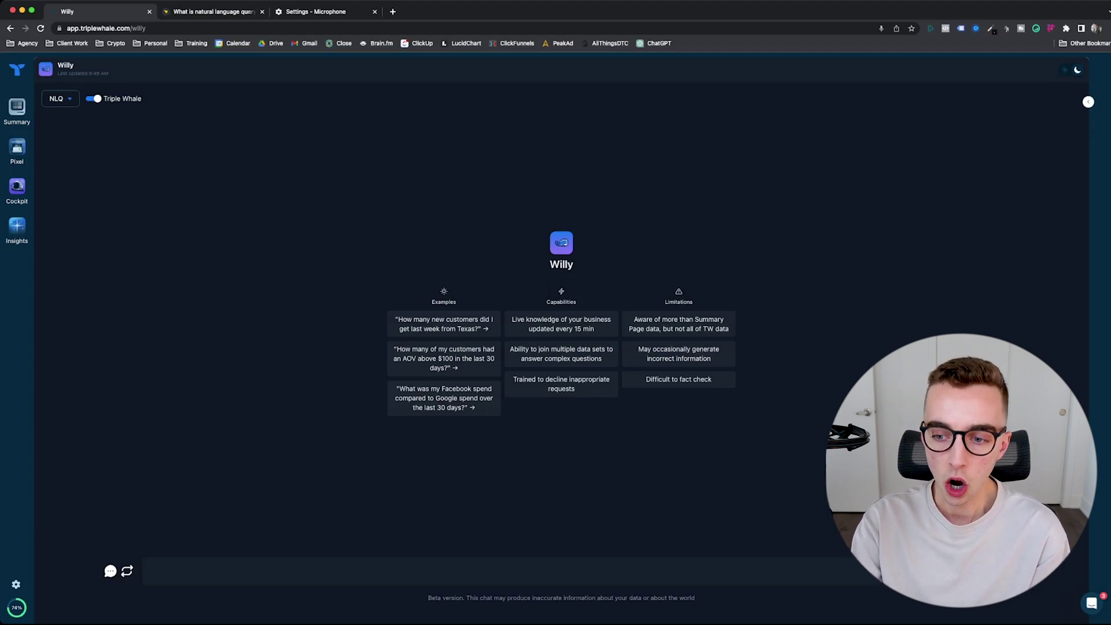
Step: Highlight the incorrect-information limitation, switch Willy to NLQ then GPT 4, and open the Summary dashboard
left_click_drag(647, 349, 711, 359)
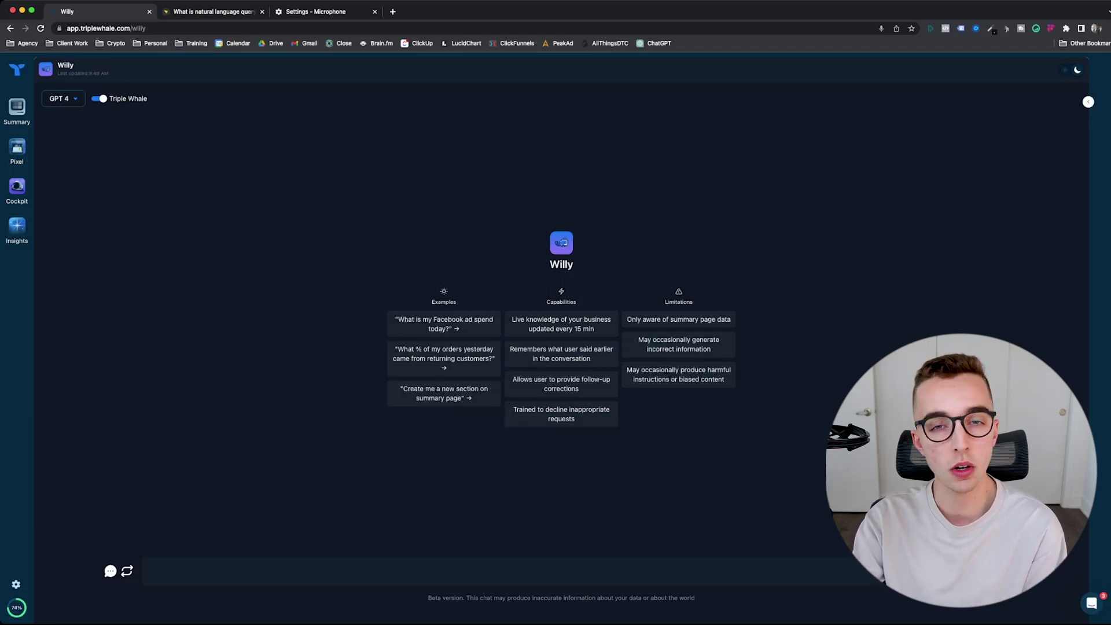
left_click(61, 98)
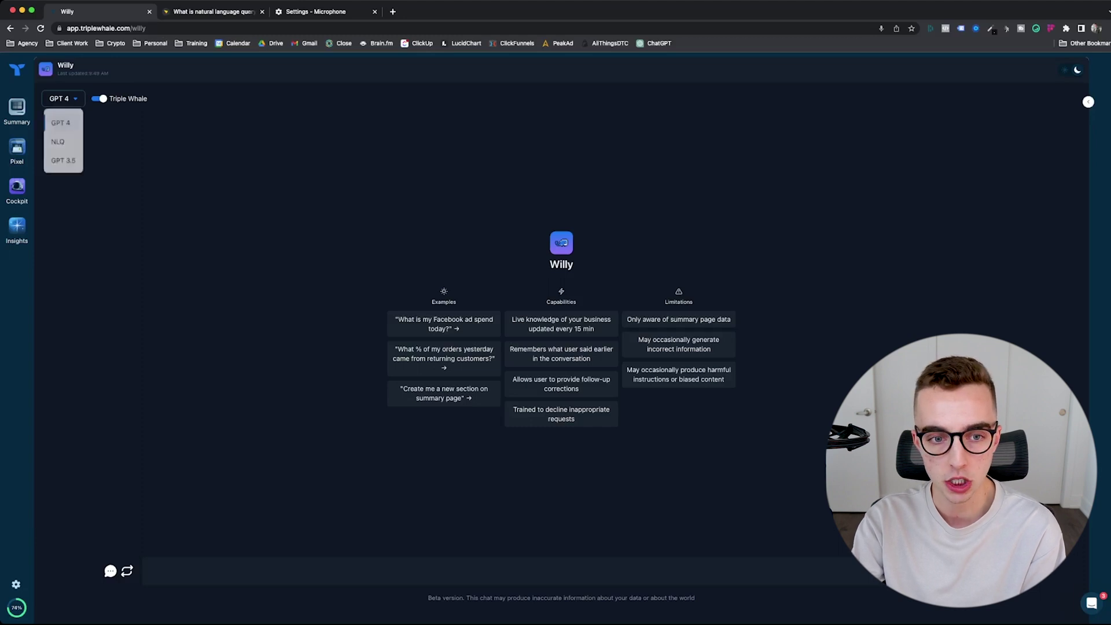
left_click(62, 142)
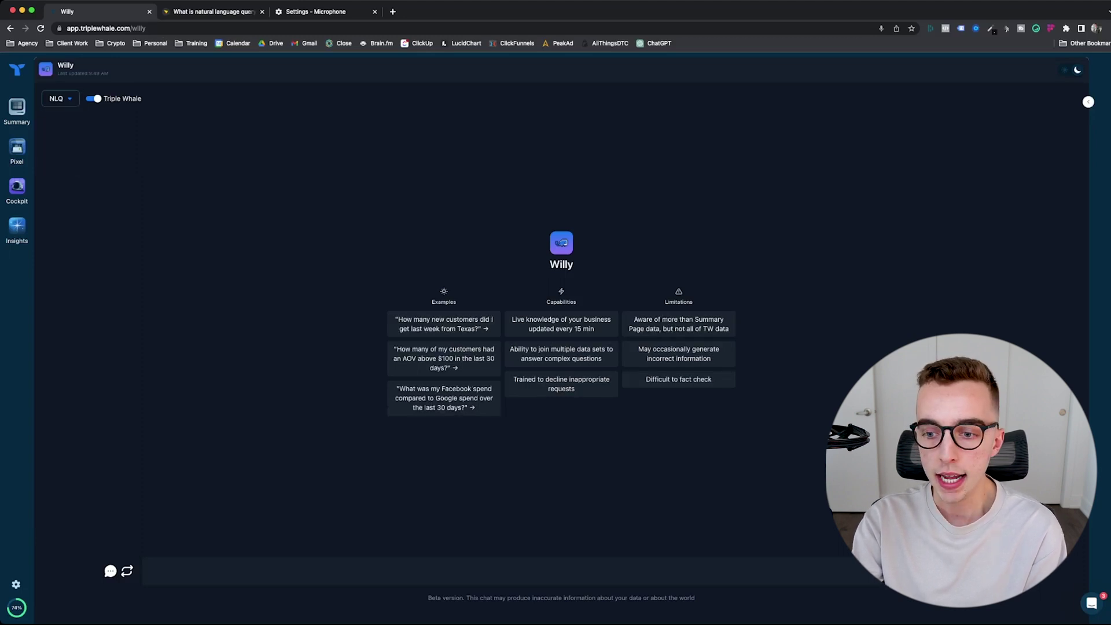
left_click(58, 98)
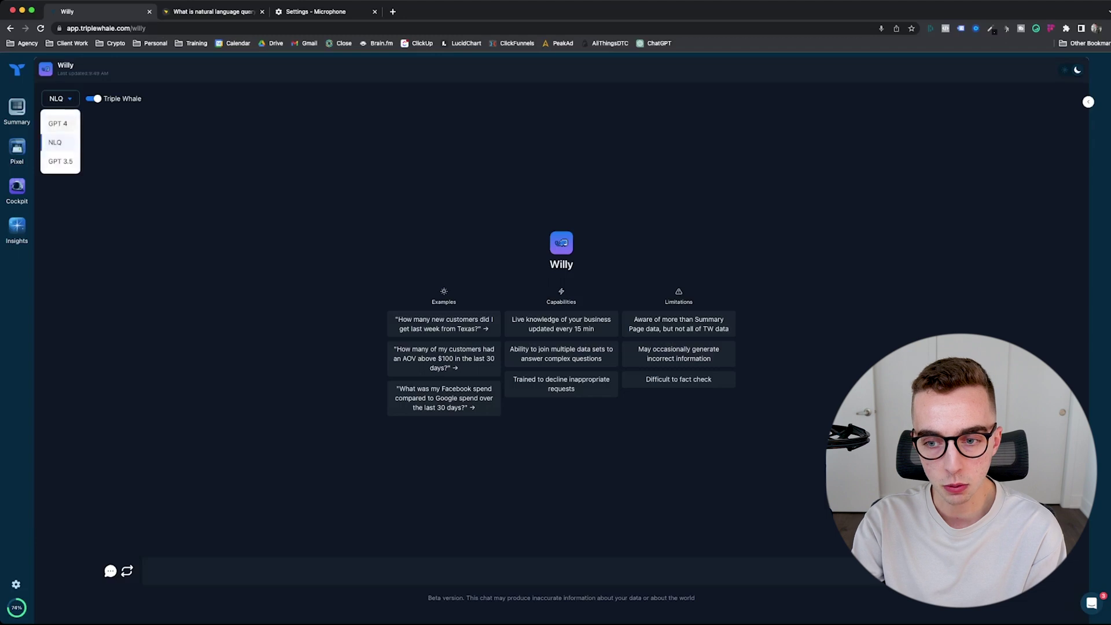
left_click(58, 119)
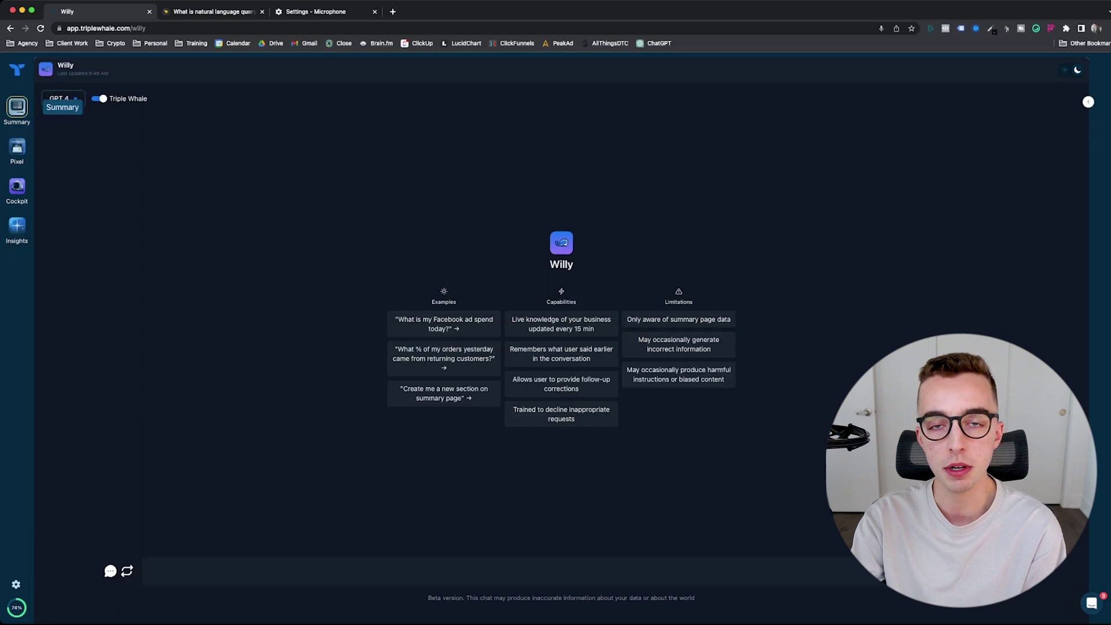
left_click(17, 107)
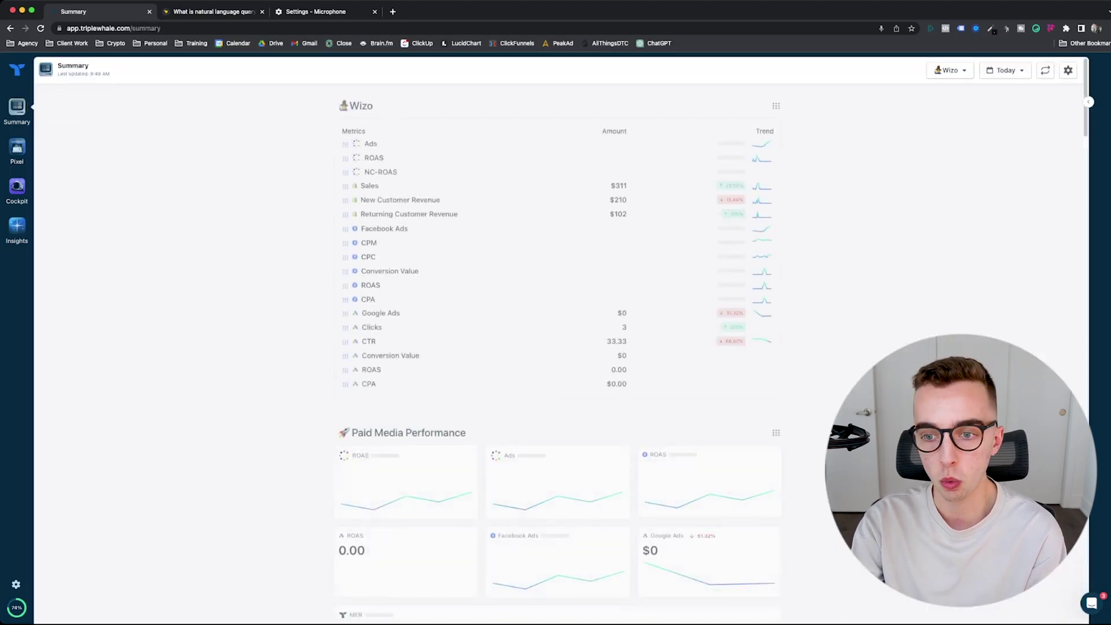
Step: Scroll through the Summary dashboard metrics, then go back to the Willy chat page
scroll(340, 443, "down", 3)
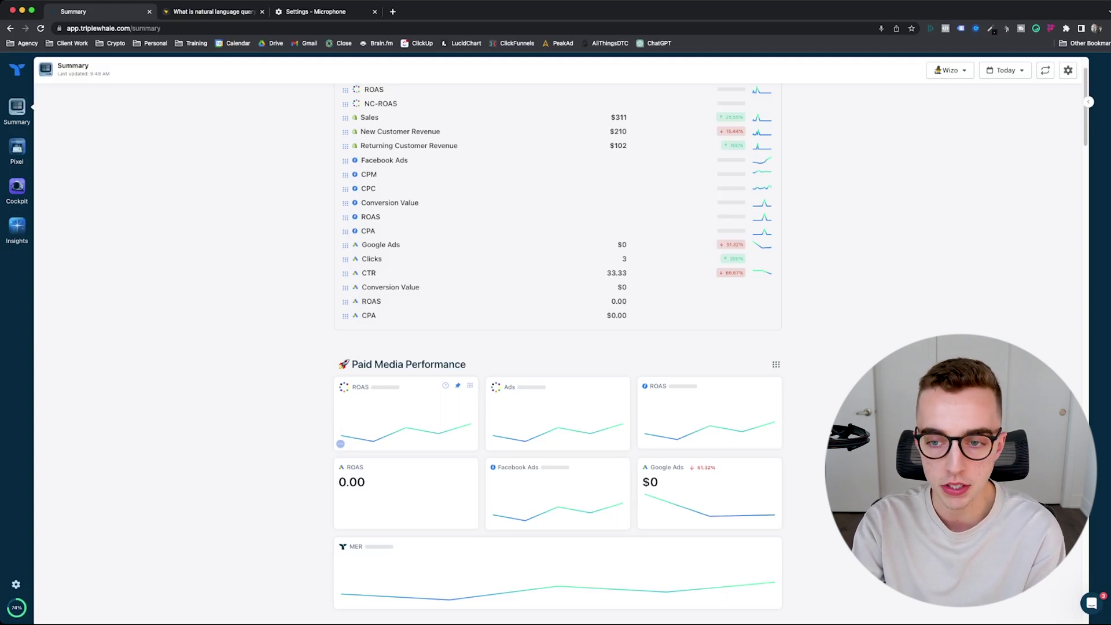
scroll(340, 443, "up", 2)
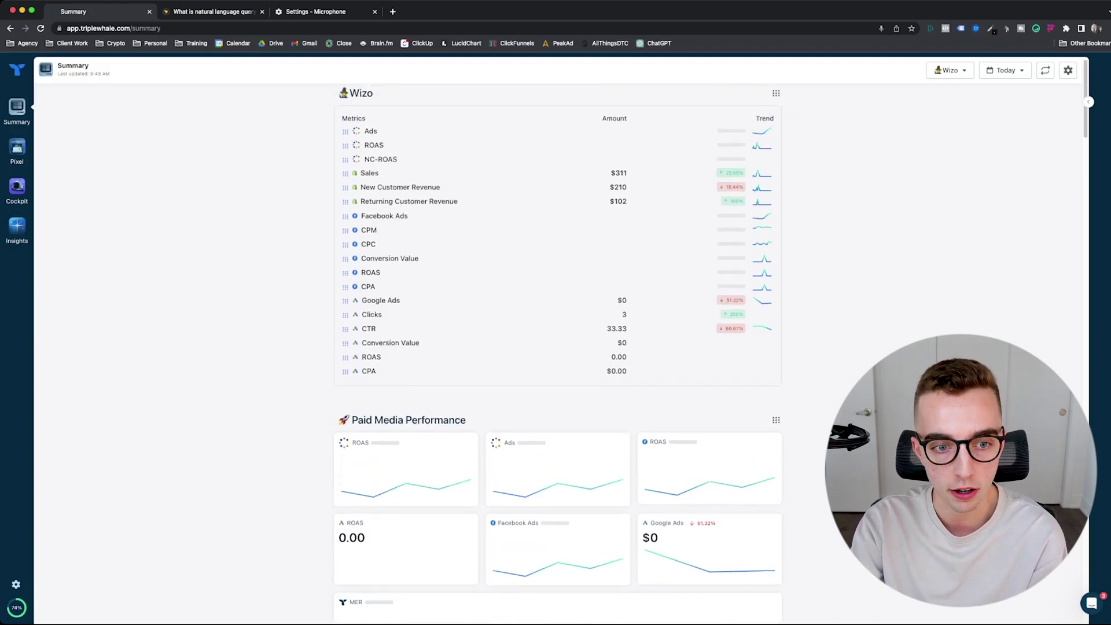
left_click(17, 226)
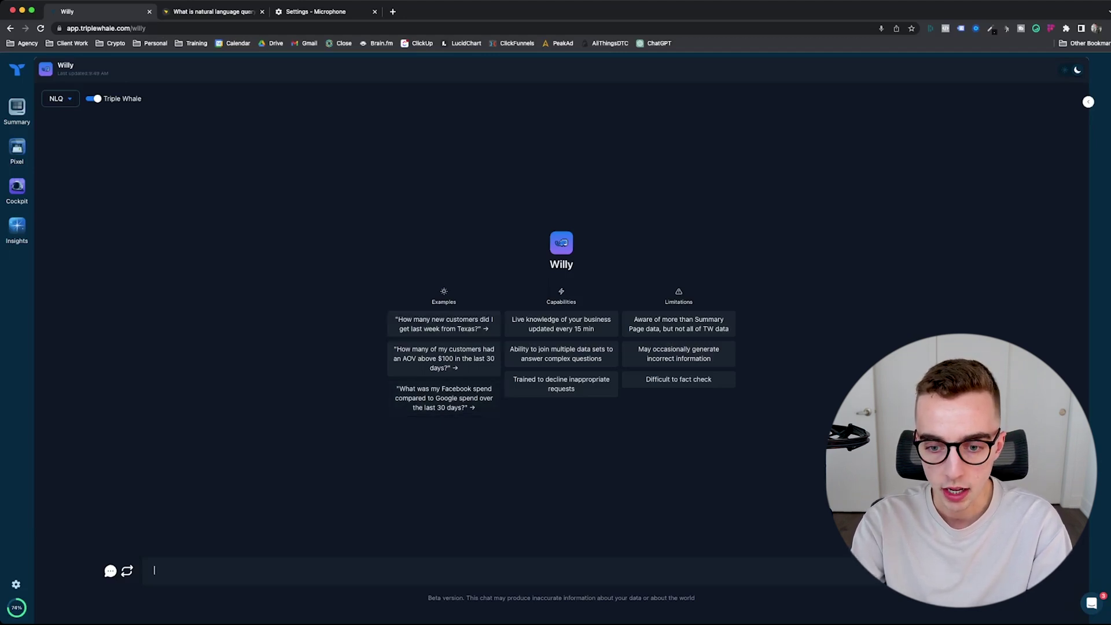
Step: Send the Facebook vs Google spend example question to Willy in NLQ mode
left_click(444, 399)
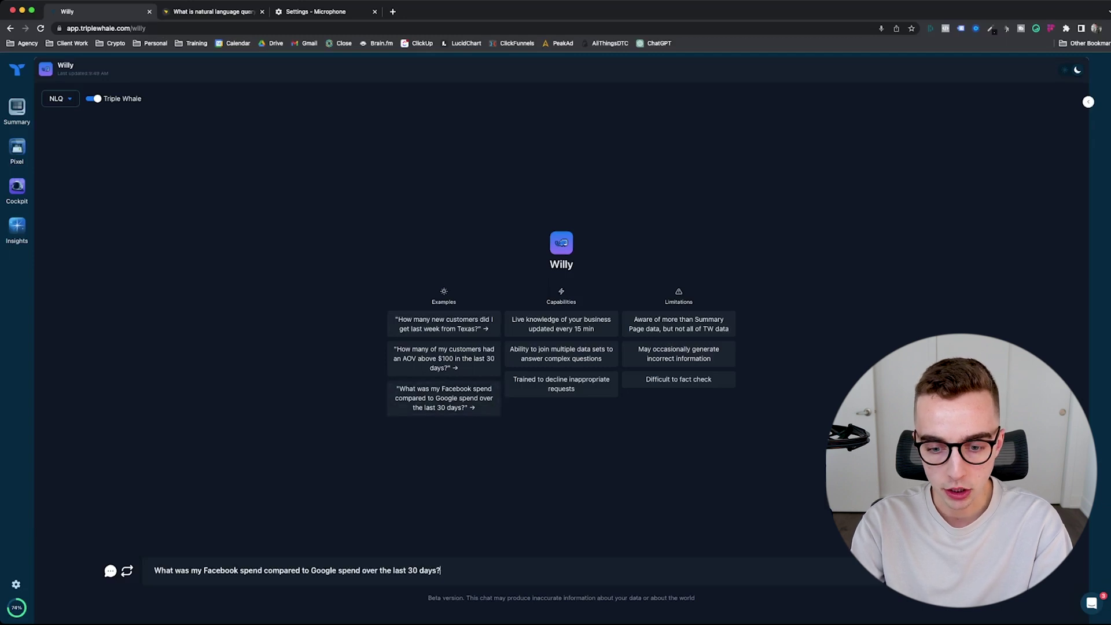
key("Return")
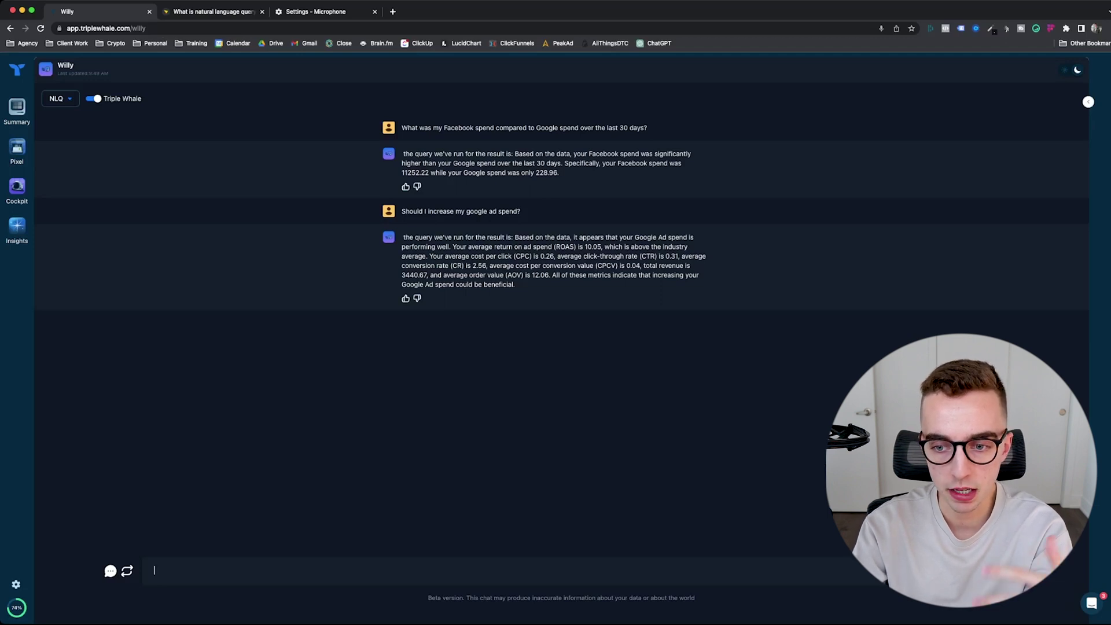
Step: Highlight the Google ad spend answer and send the follow-up 'can you give me more details on that'
left_click_drag(403, 237, 523, 265)
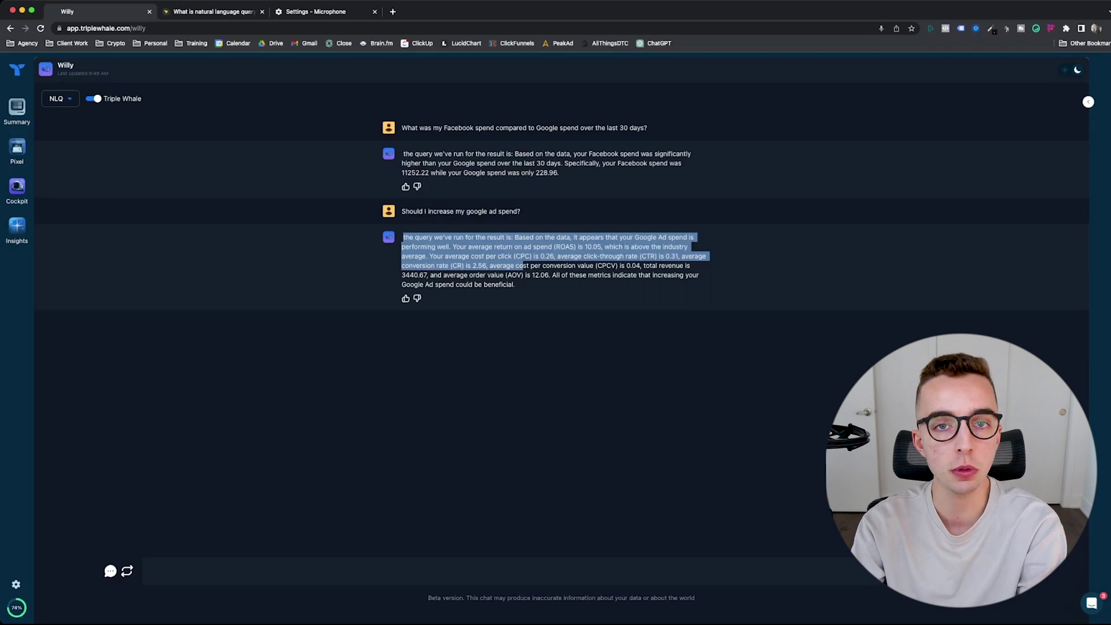
left_click(524, 265)
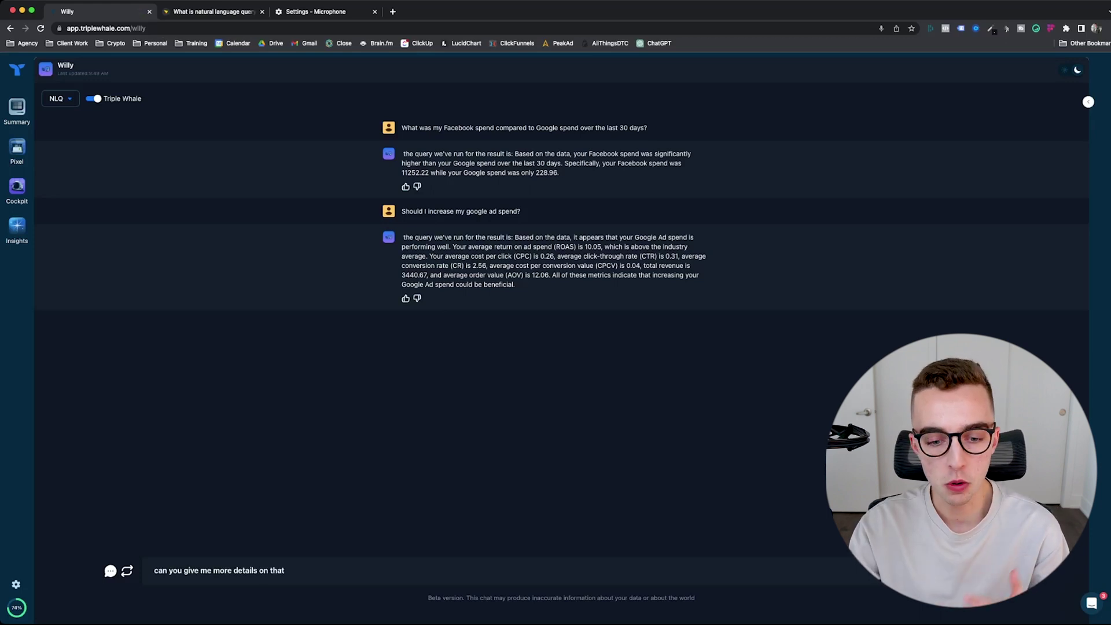
key("Return")
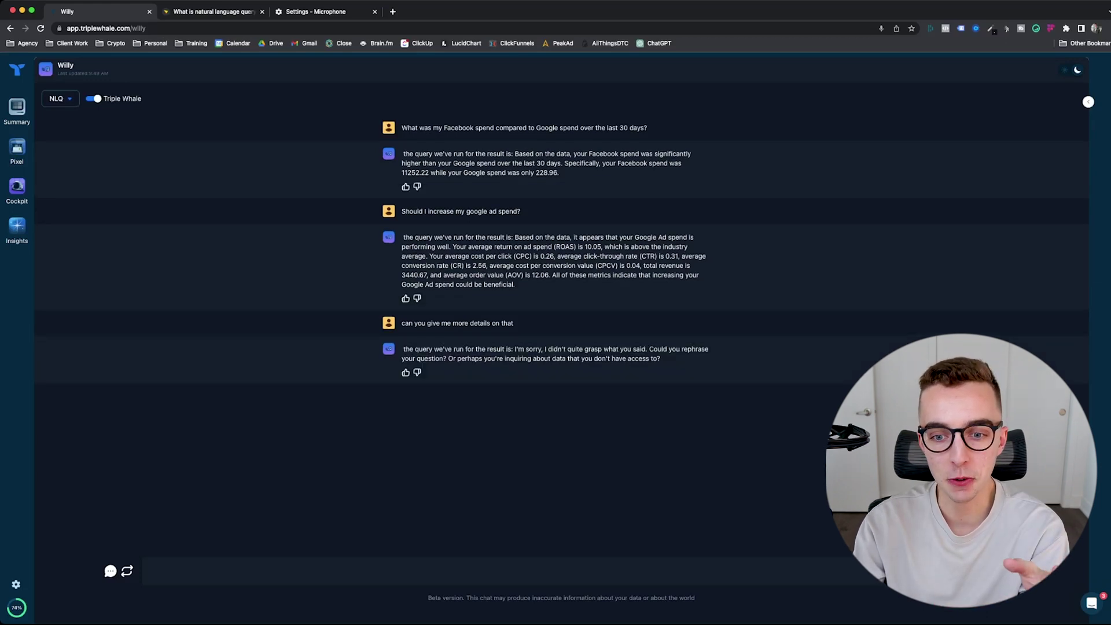
double_click(460, 323)
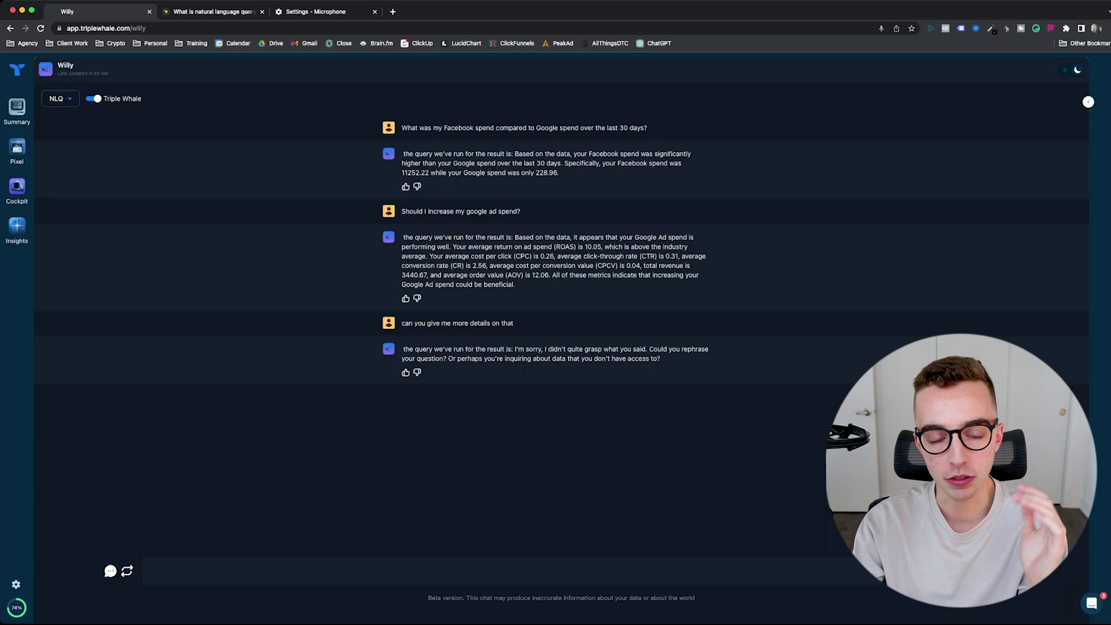
left_click(60, 98)
Step: Switch Willy to GPT 4 and toggle Triple Whale data off and on, leaving it on
left_click(60, 122)
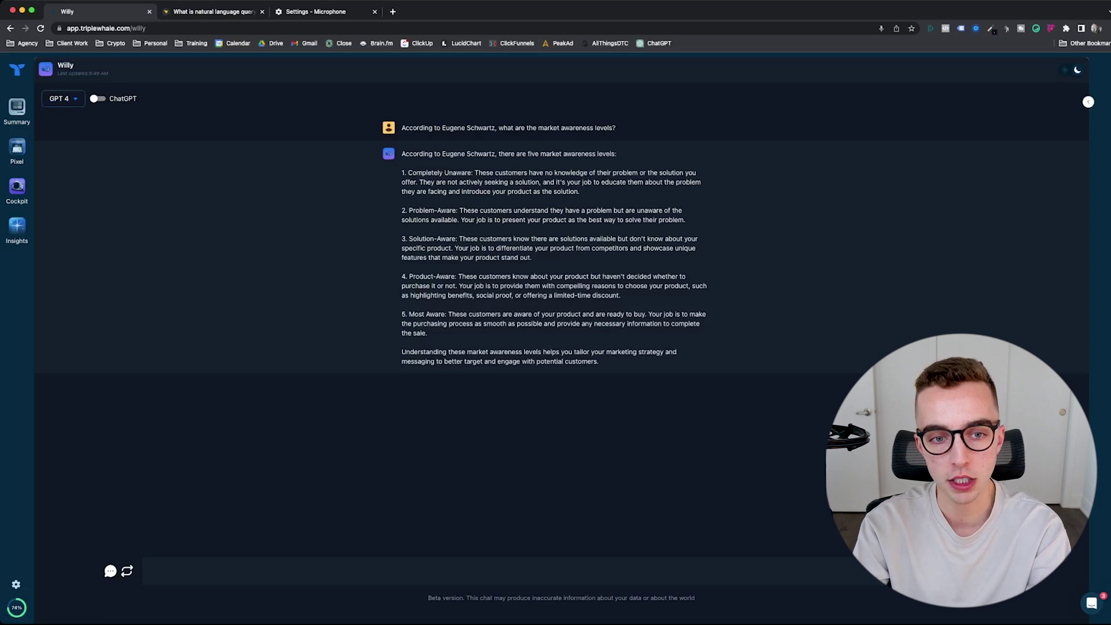
left_click(97, 98)
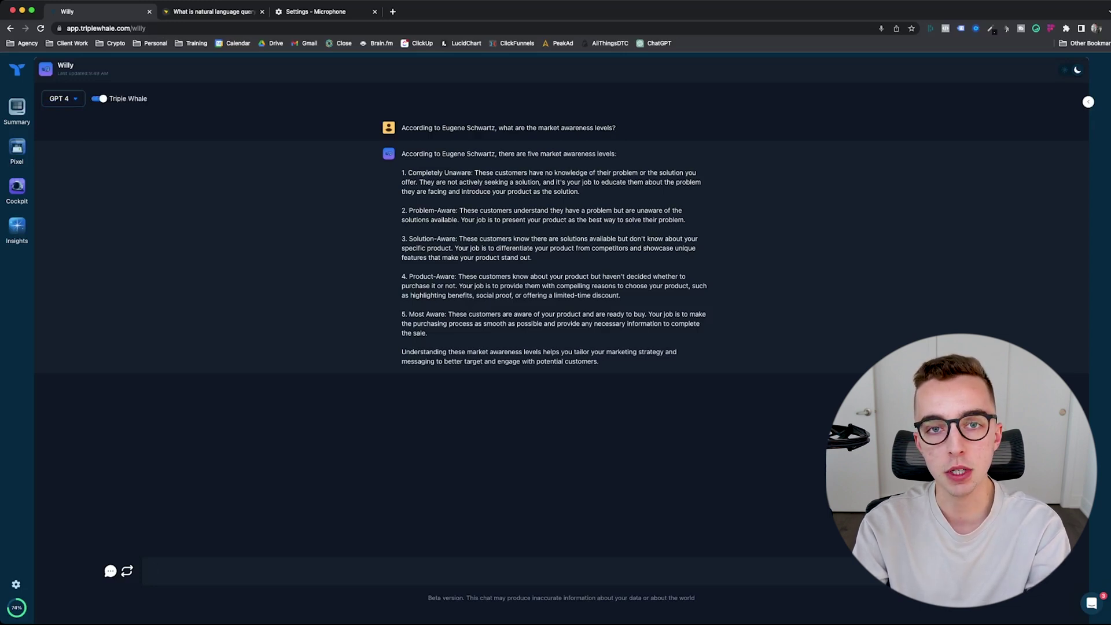
left_click(97, 99)
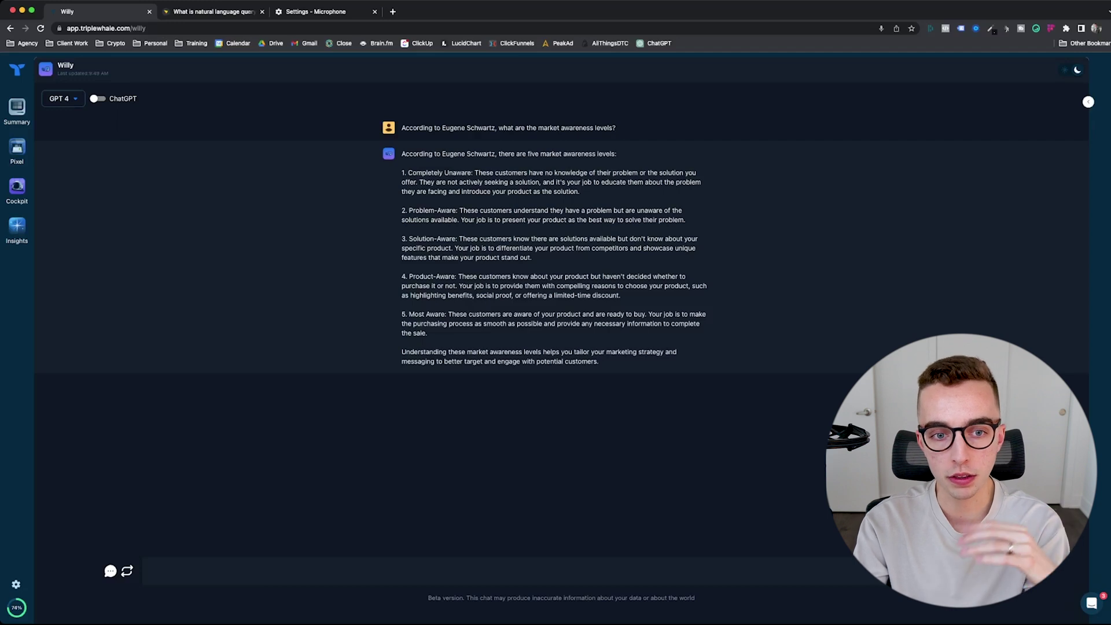
left_click(97, 99)
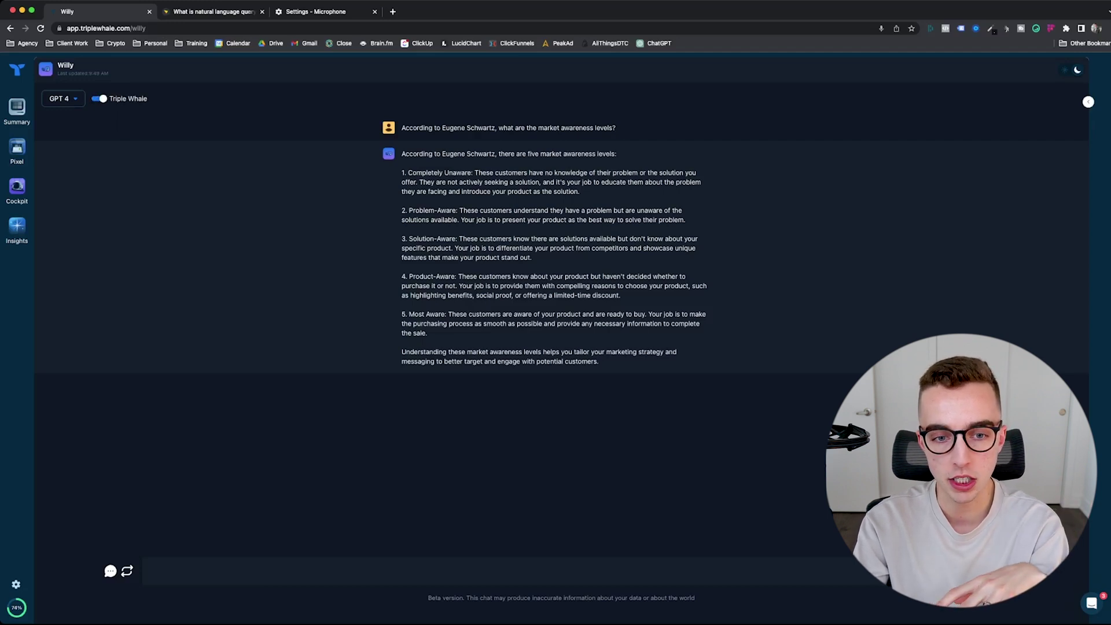
left_click(98, 98)
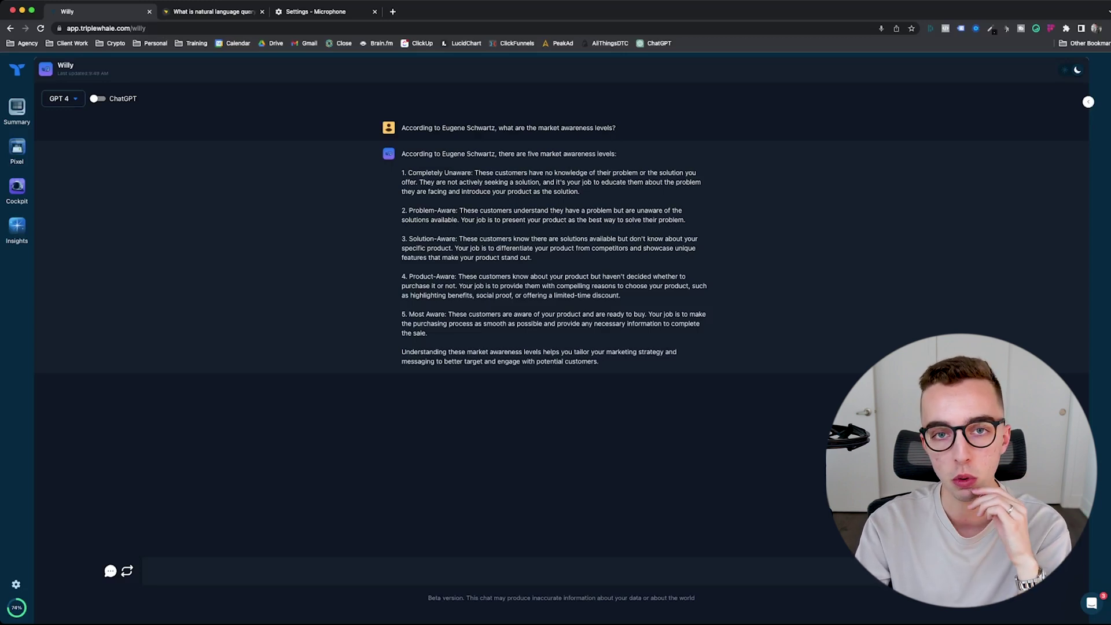
left_click(98, 99)
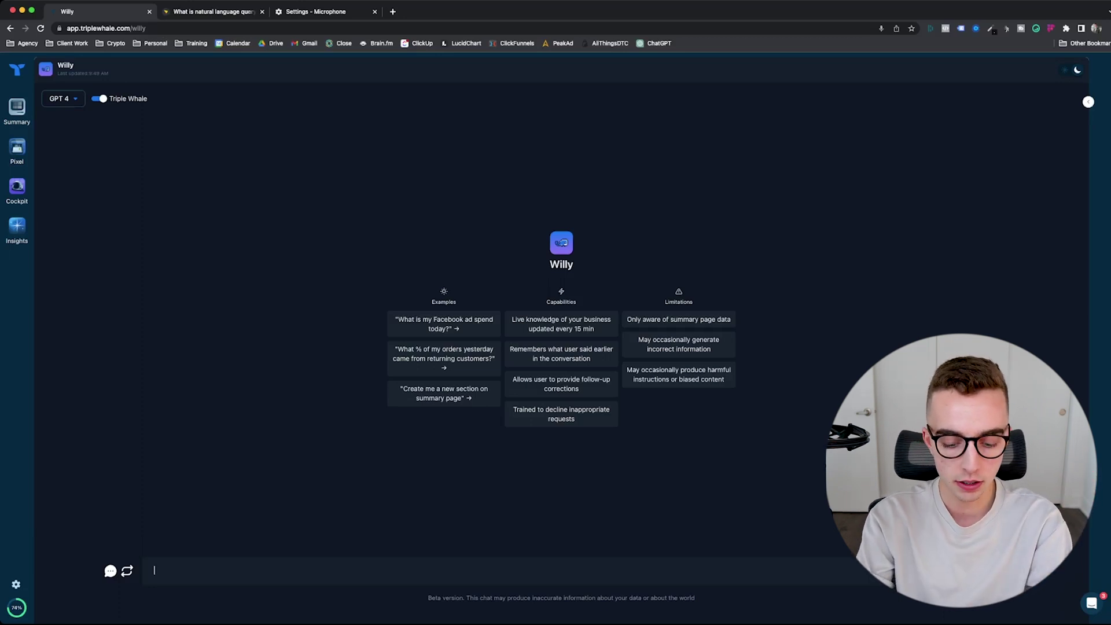
Step: Ask Willy in GPT 4 mode 'What is my best performing Facebook ad creative'
type("What is my best per")
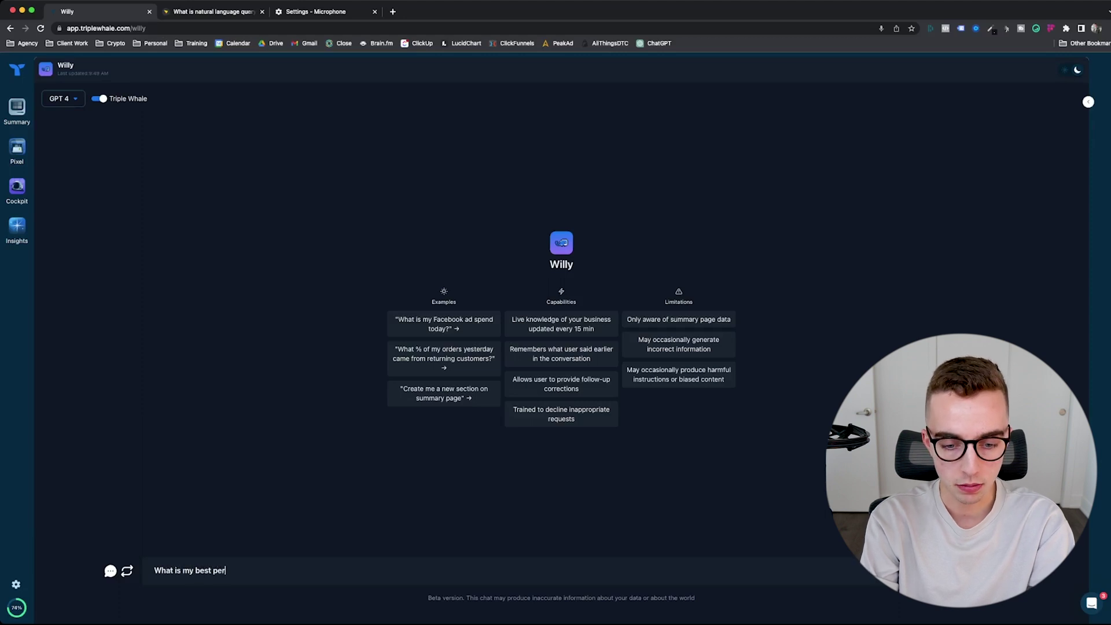
type("forming Faceboo")
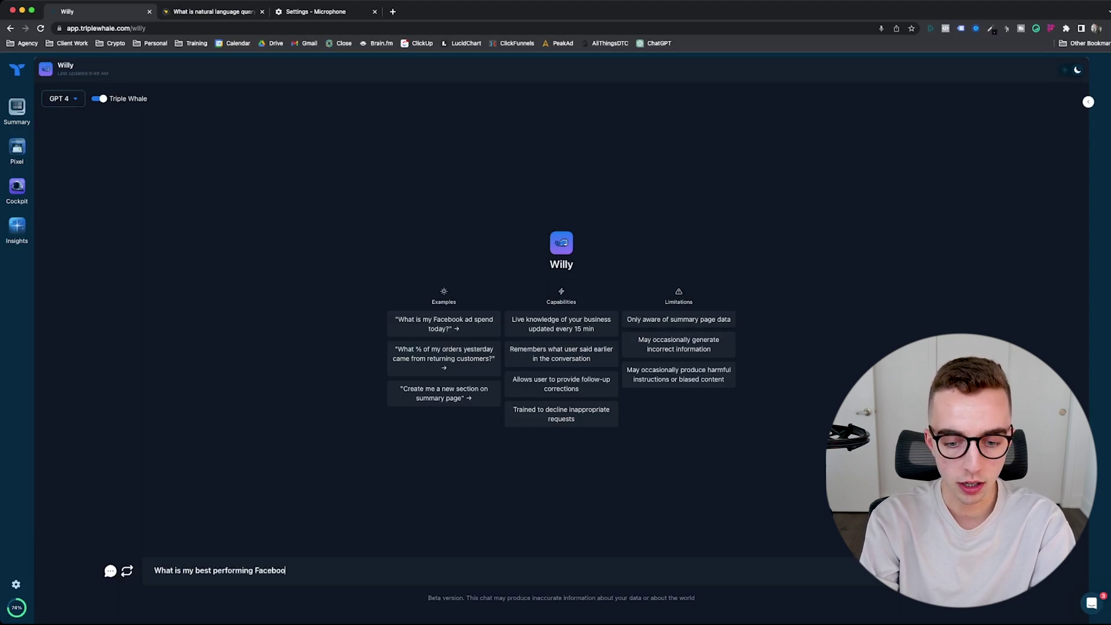
type("k ad creative^")
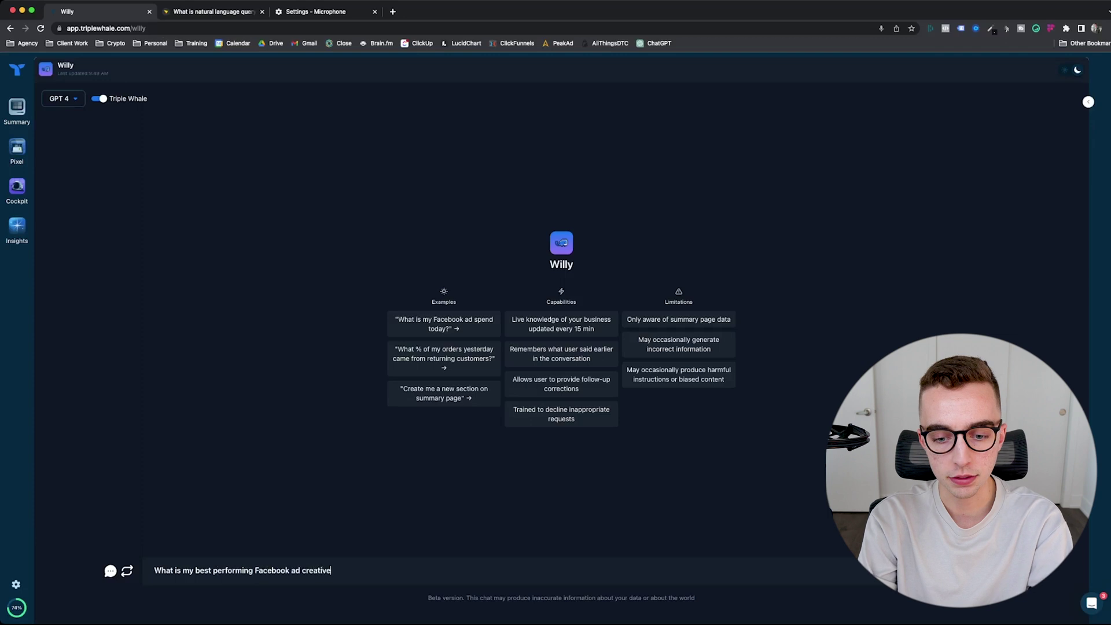
key("Return")
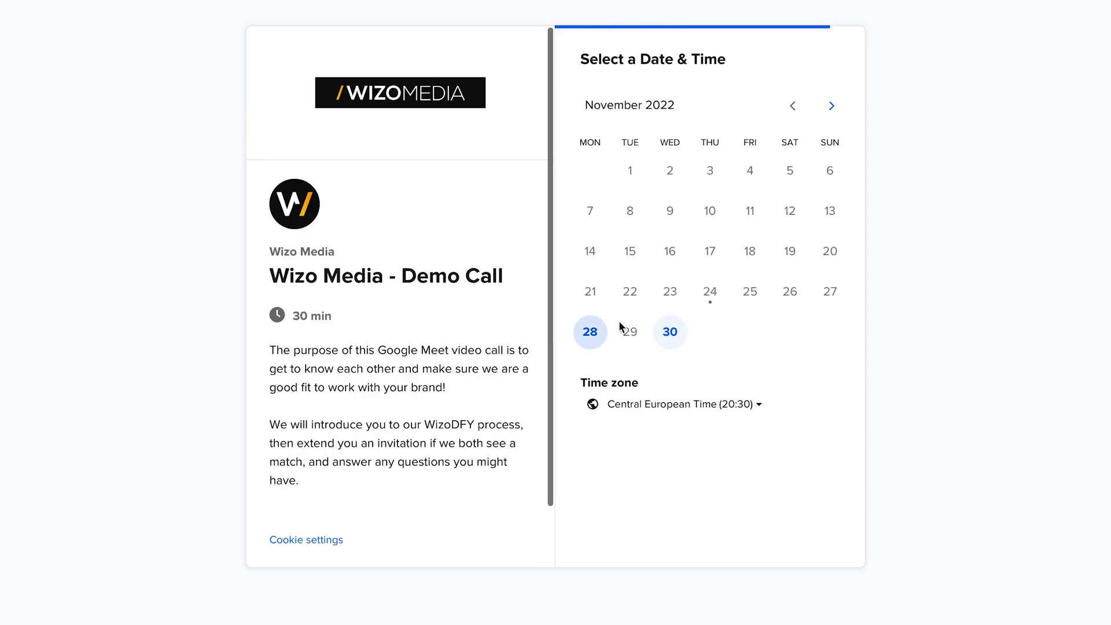
Step: Choose the 21:15 slot on November 28 and enter name, e-mail, phone number and website URL
left_click(833, 149)
left_click(897, 151)
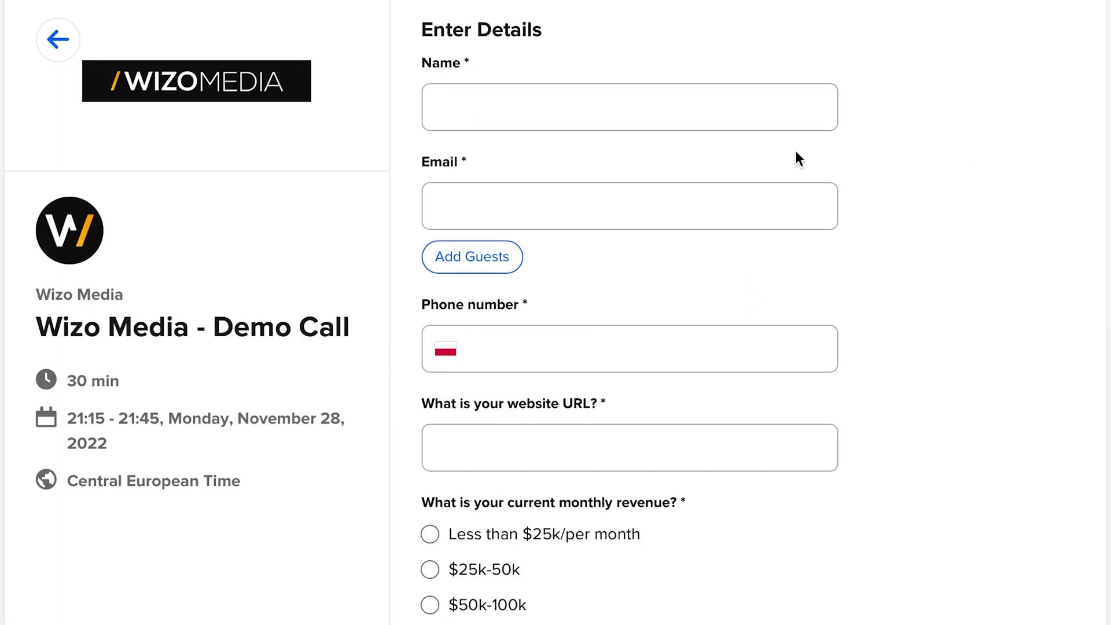
type("Piter")
key("Tab")
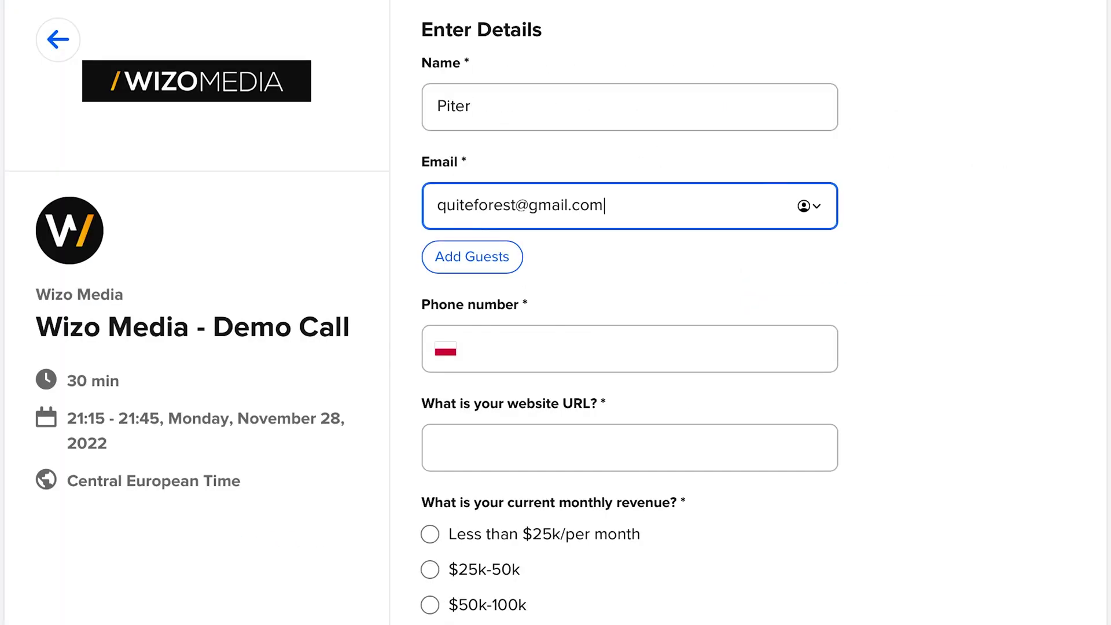
left_click(559, 349)
left_click(518, 446)
type("http://pwrlab-pc.vercel.app")
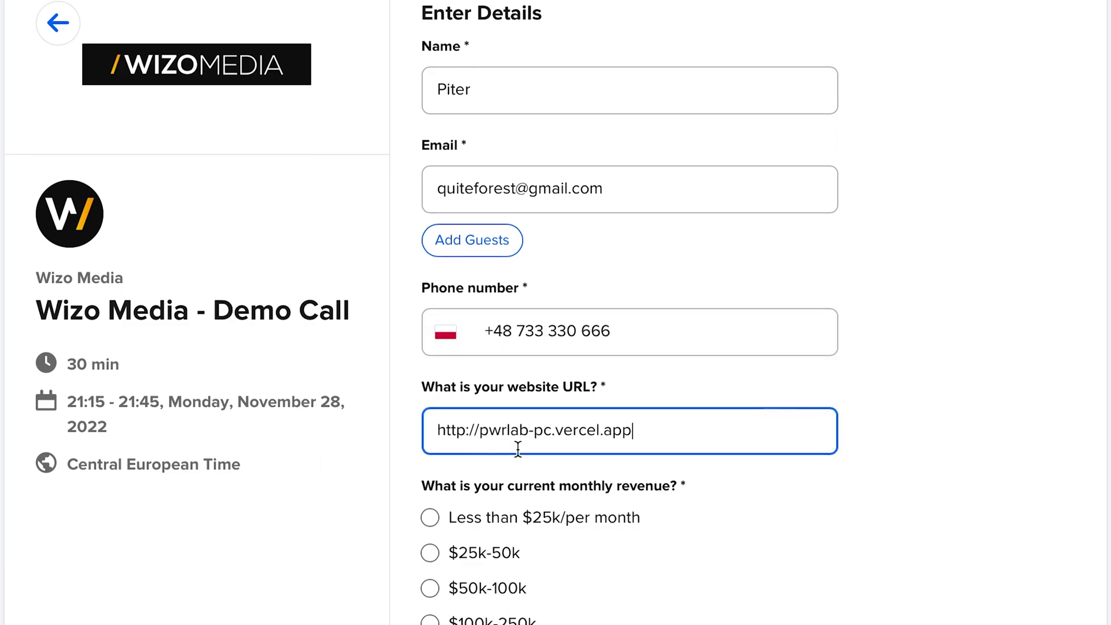